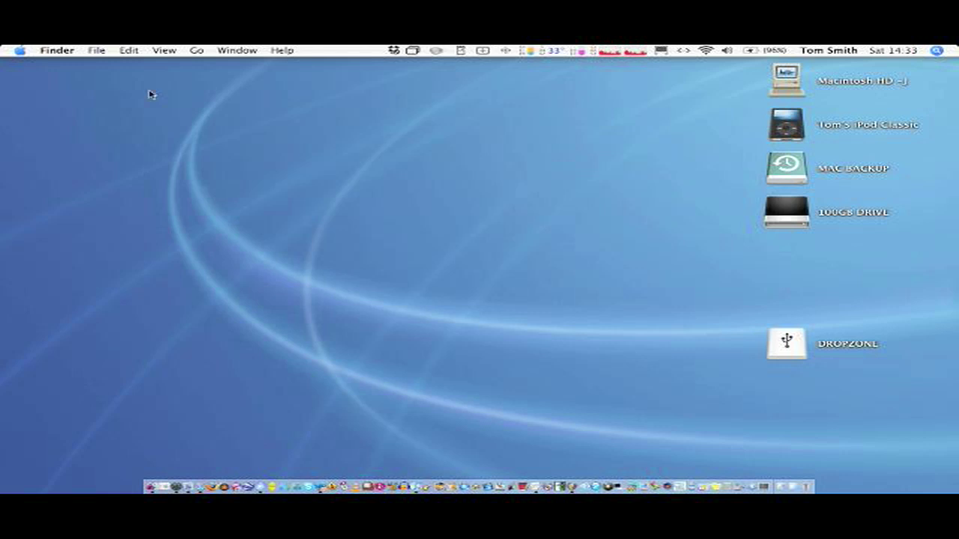
Switch to Mail and start adding a new account of type POP.
{"action": "key", "text": "super+Tab"}
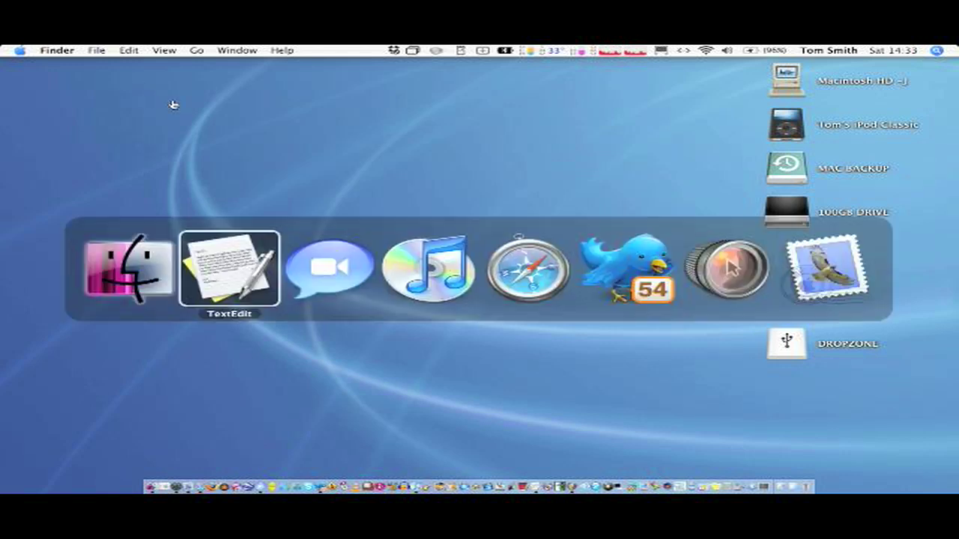
{"action": "key", "text": "super+Tab"}
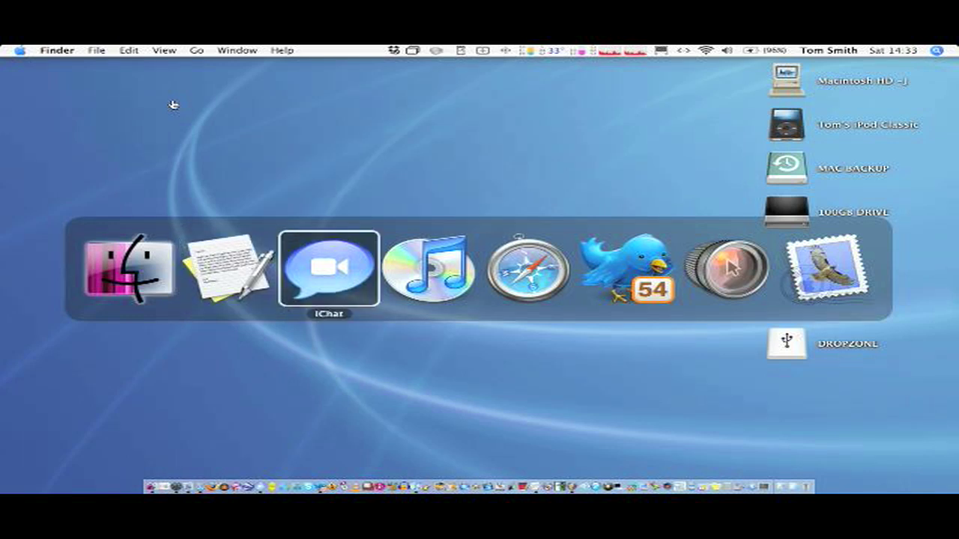
{"action": "key", "text": "super+Tab"}
{"action": "key", "text": "super+Tab"}
{"action": "key", "text": "super+Tab"}
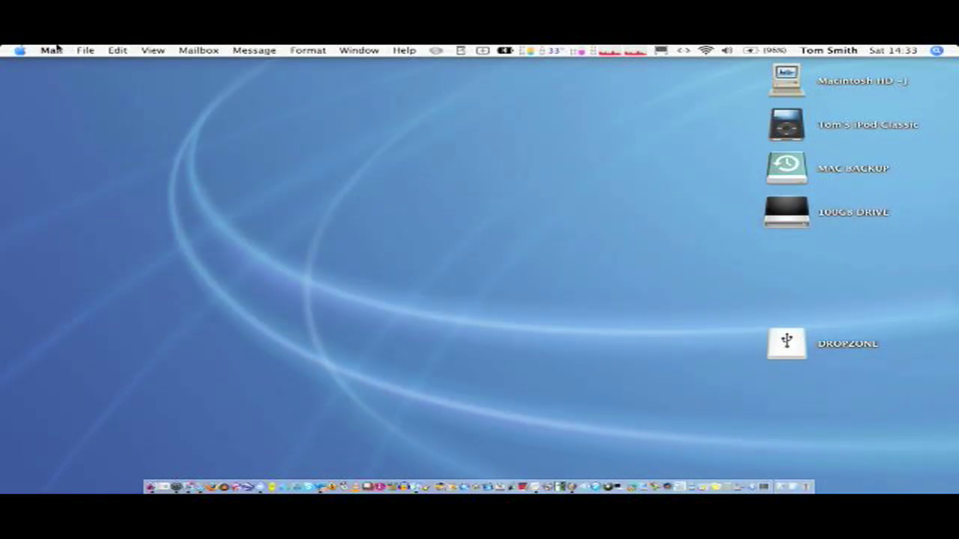
{"action": "left_click", "coordinate": [52, 49]}
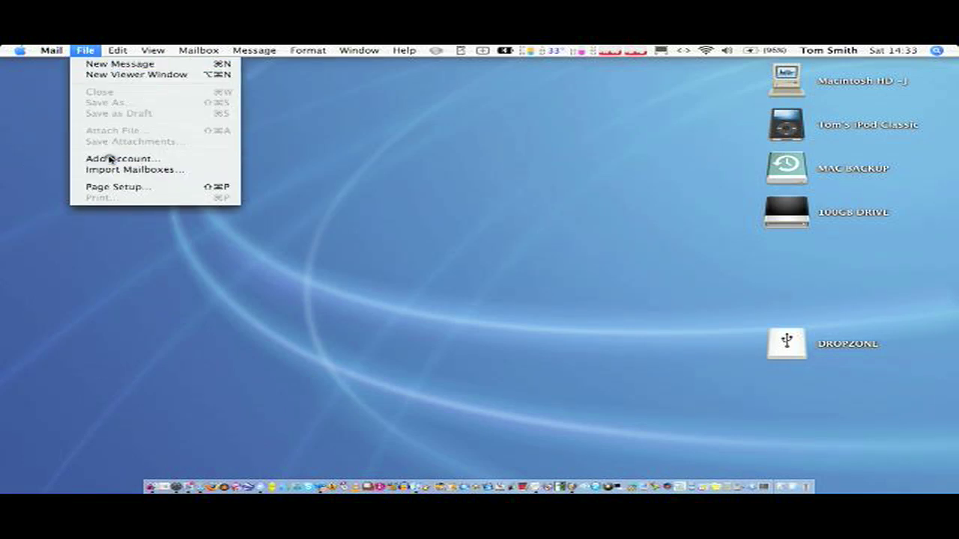
{"action": "left_click", "coordinate": [109, 159]}
{"action": "left_click_drag", "start_coordinate": [431, 63], "coordinate": [408, 60]}
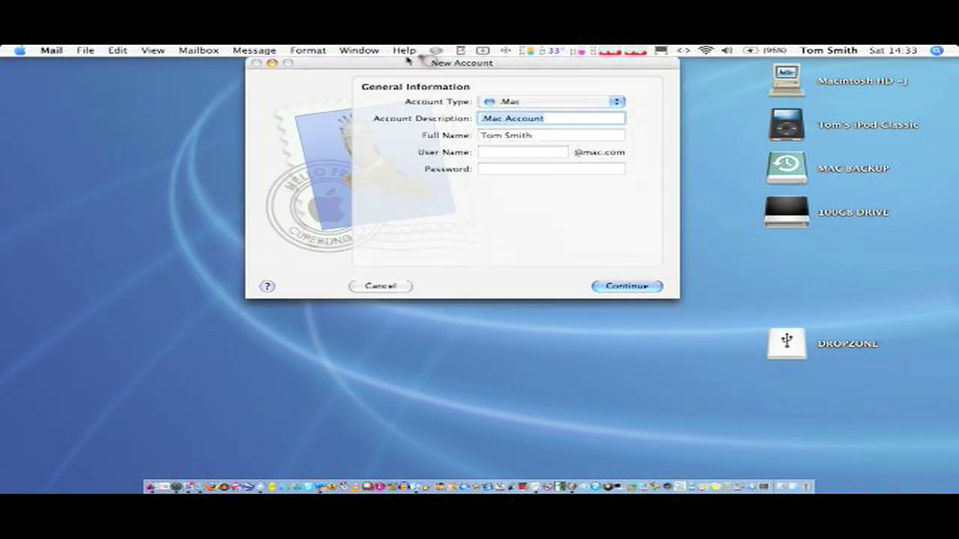
{"action": "left_click", "coordinate": [88, 50]}
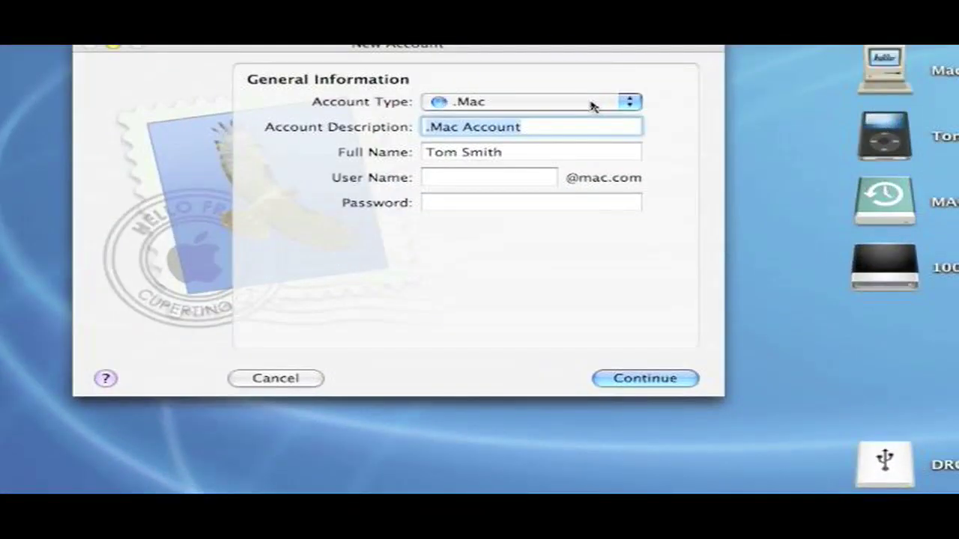
{"action": "left_click", "coordinate": [591, 101]}
Enter the description 'Gmail Account 2' and the user's Gmail address, then continue.
{"action": "left_click", "coordinate": [577, 118]}
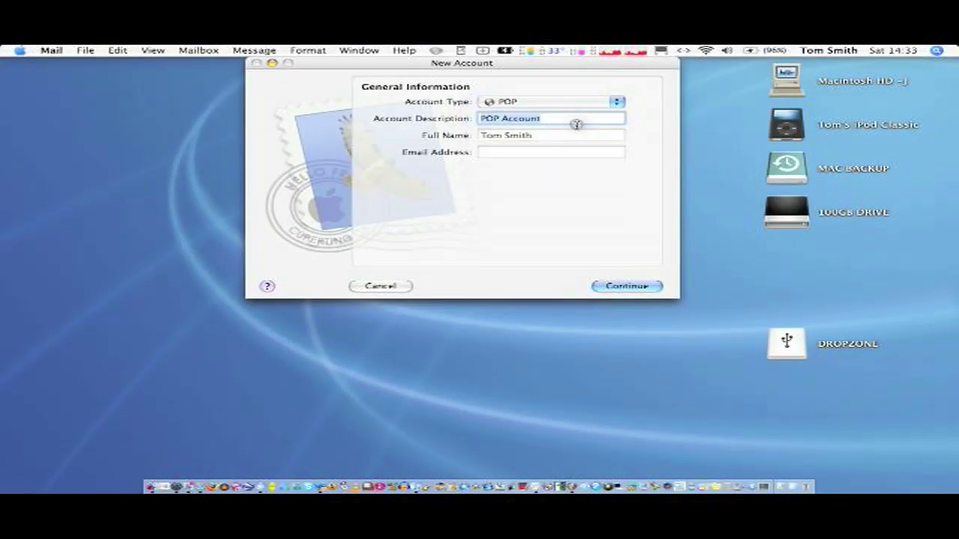
{"action": "type", "text": "Gm"}
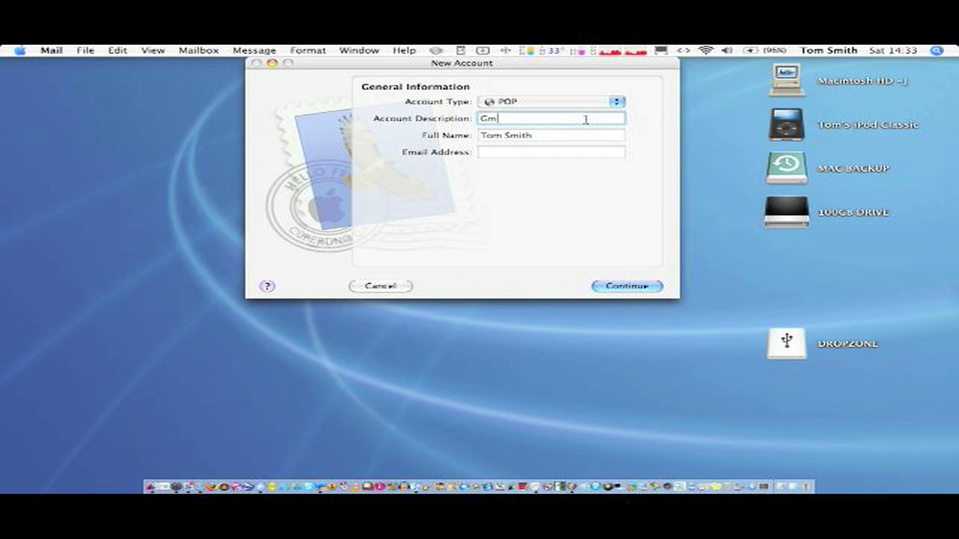
{"action": "type", "text": "ail Account 2"}
{"action": "key", "text": "Tab"}
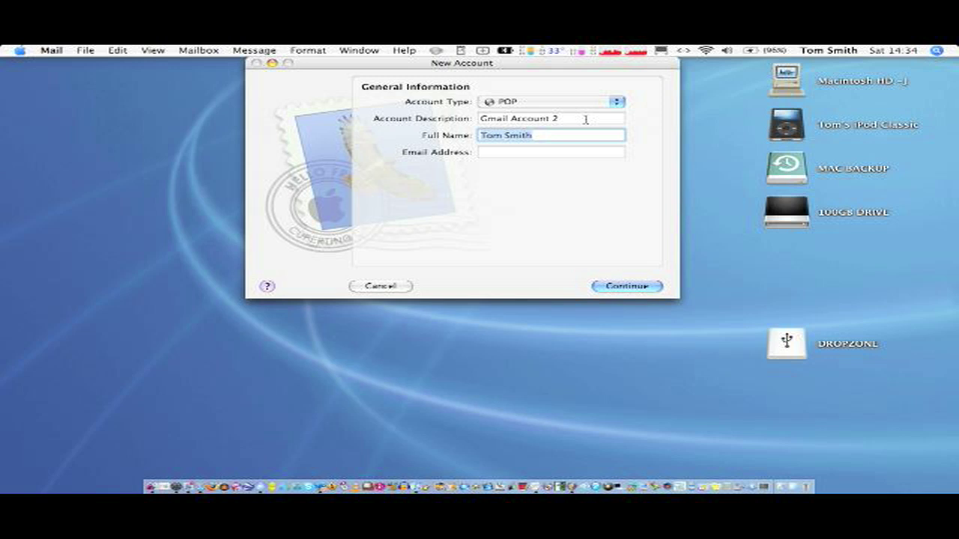
{"action": "key", "text": "Tab"}
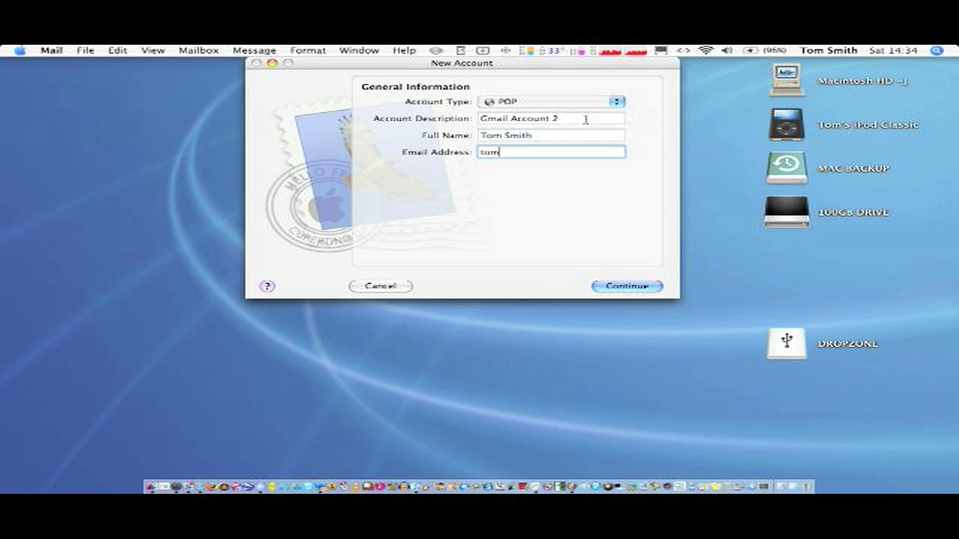
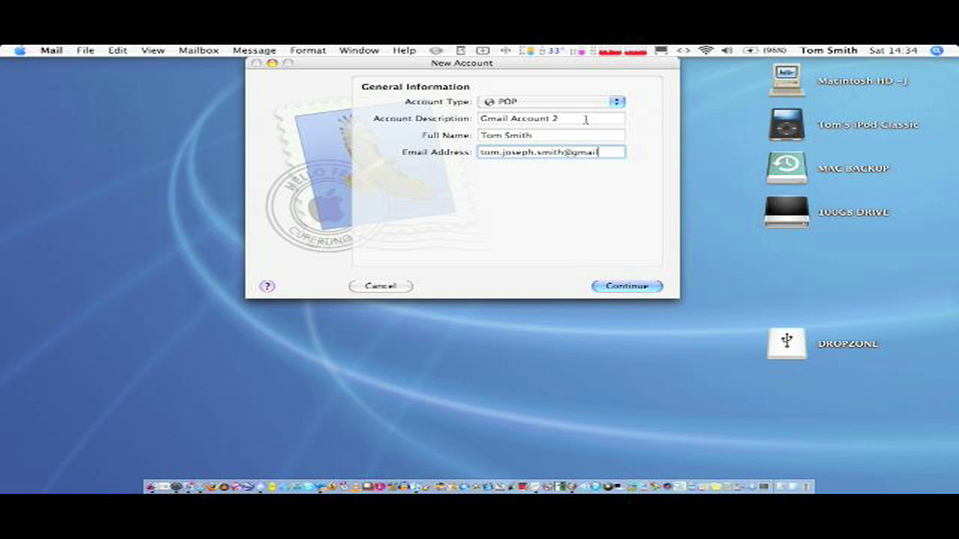
{"action": "key", "text": "Return"}
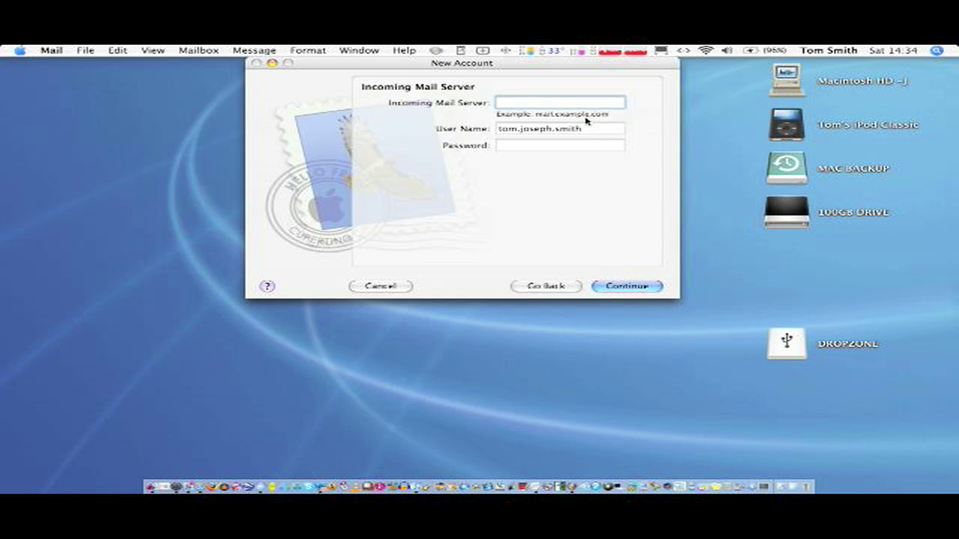
Set incoming server pop.gmail.com with the full Gmail user name and account password.
{"action": "type", "text": "pop."}
{"action": "type", "text": "gmail"}
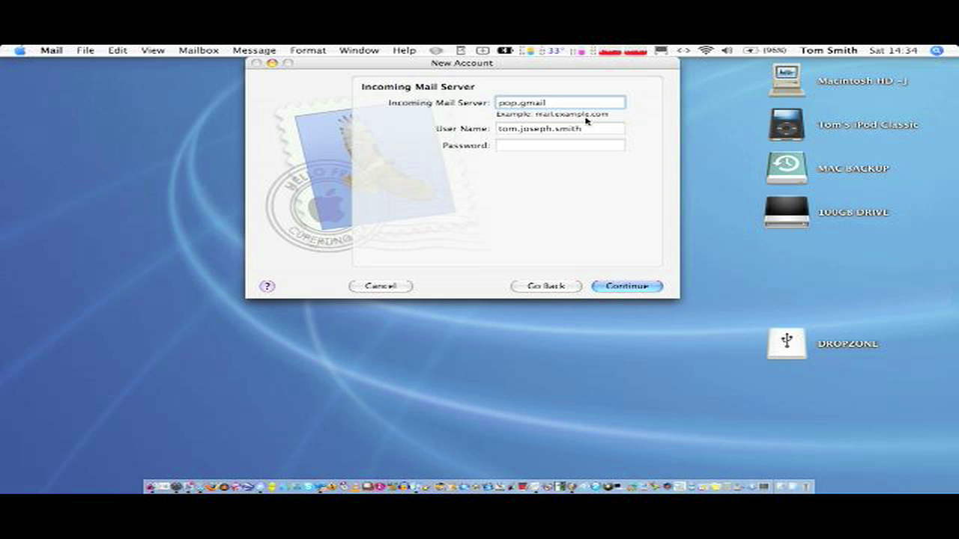
{"action": "type", "text": ".com"}
{"action": "key", "text": "Tab"}
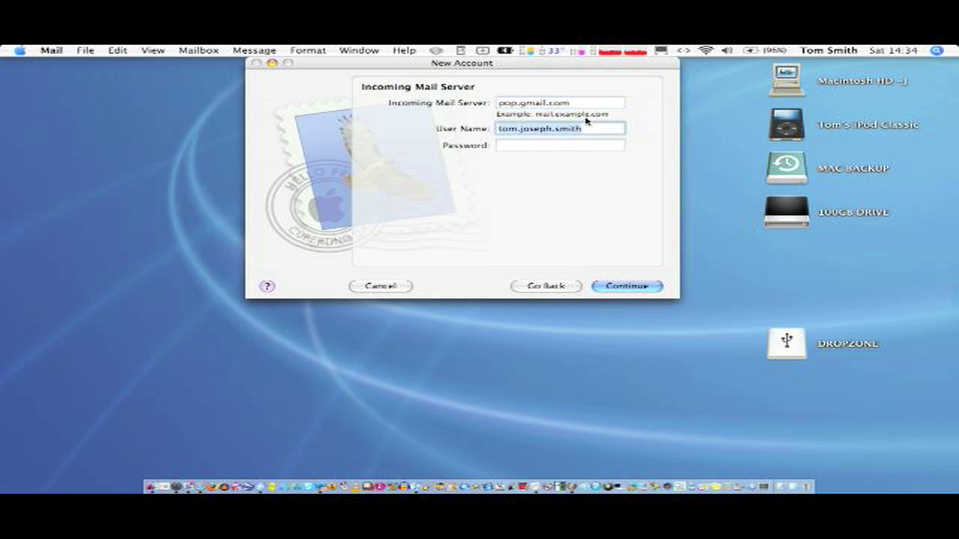
{"action": "key", "text": "Right"}
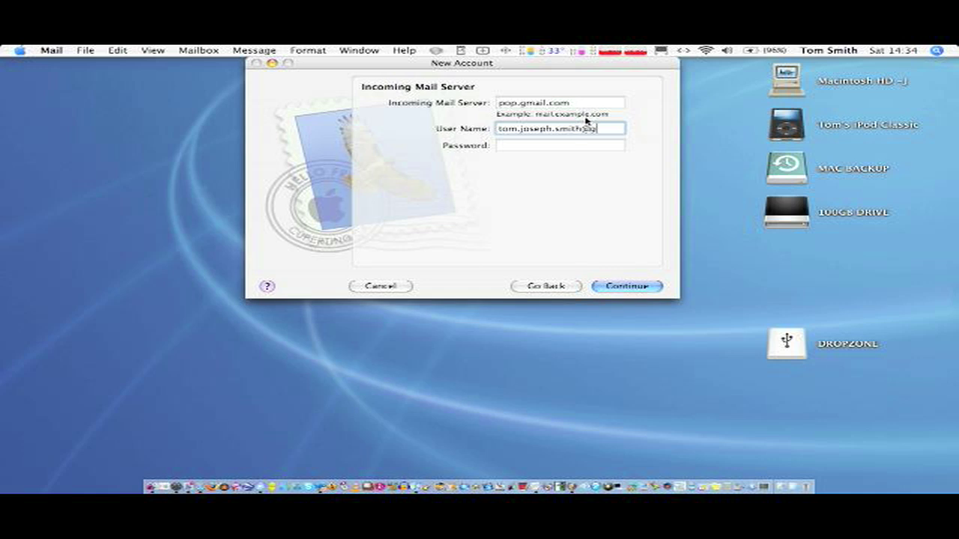
{"action": "type", "text": "mail.com"}
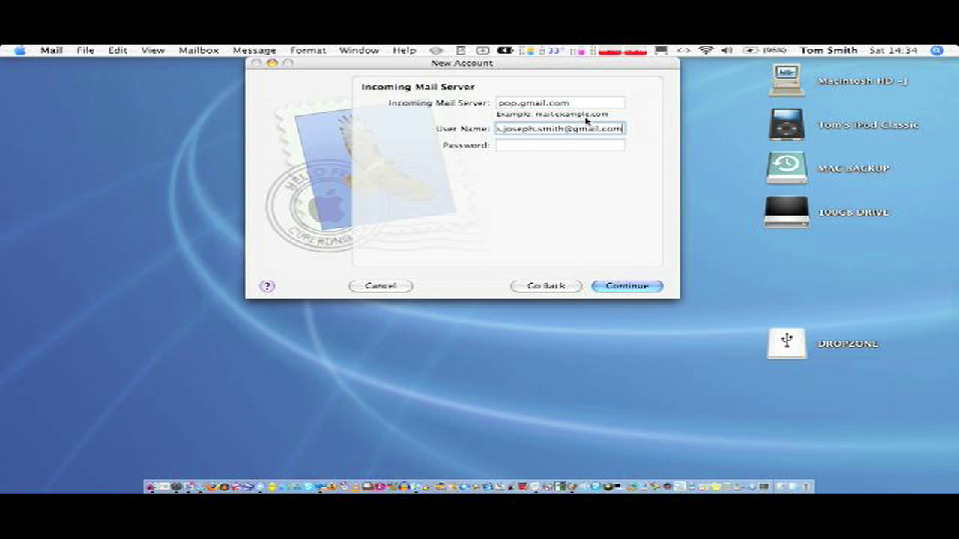
{"action": "key", "text": "Tab"}
{"action": "type", "text": "•••••"}
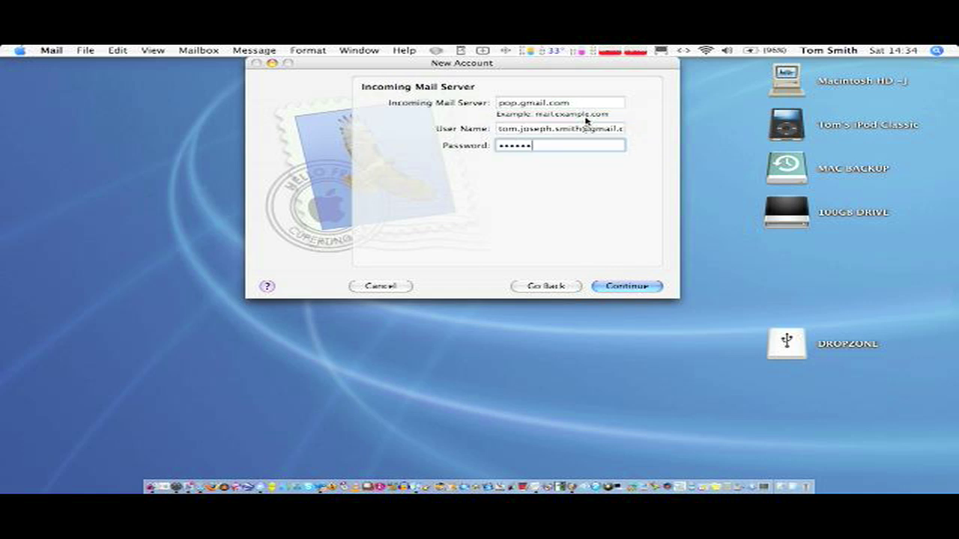
{"action": "type", "text": "••••••••••"}
{"action": "key", "text": "Return"}
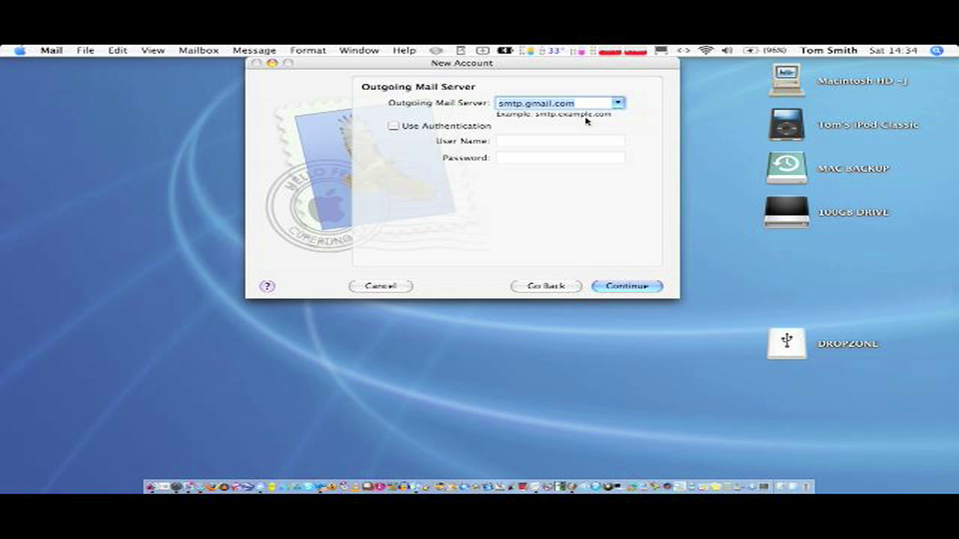
Accept smtp.gmail.com as the outgoing server and finish the account setup.
{"action": "key", "text": "Tab"}
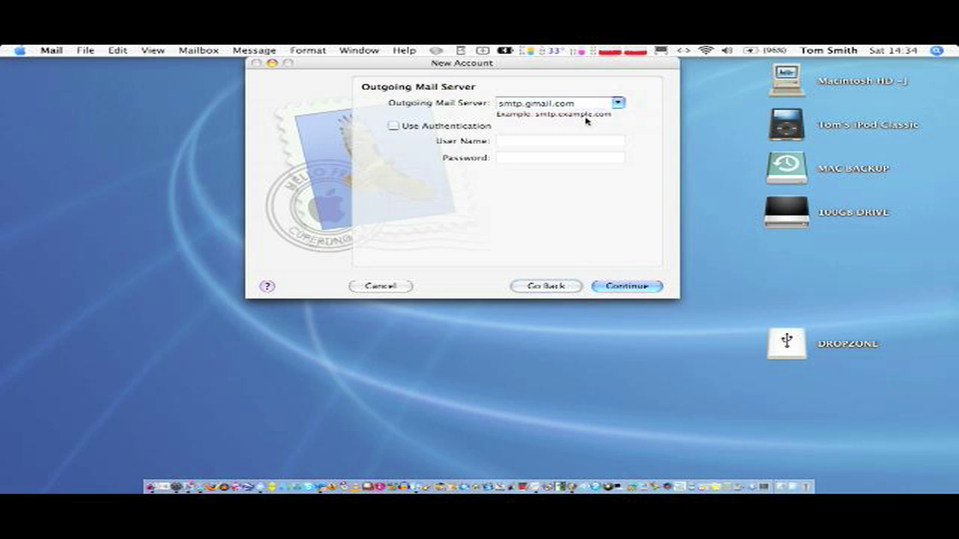
{"action": "key", "text": "Return"}
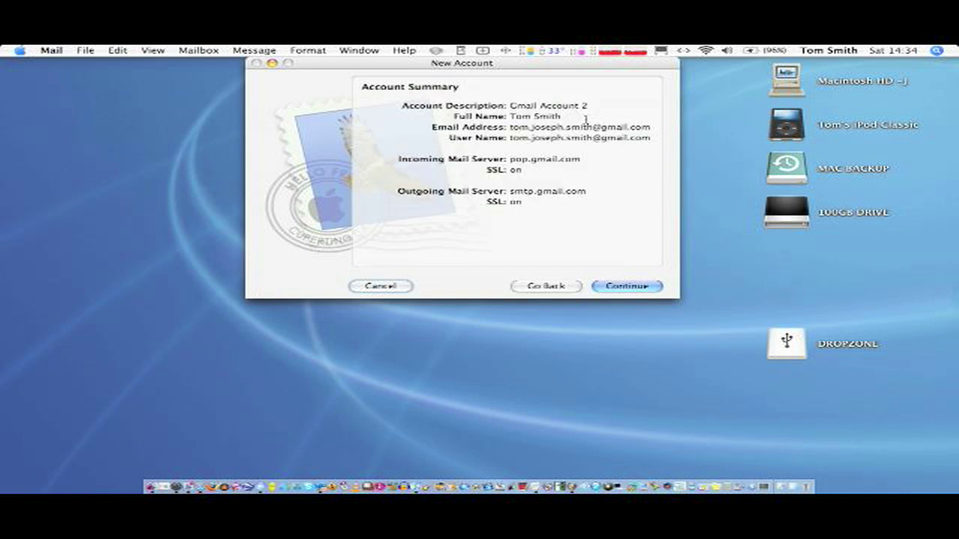
{"action": "key", "text": "Return"}
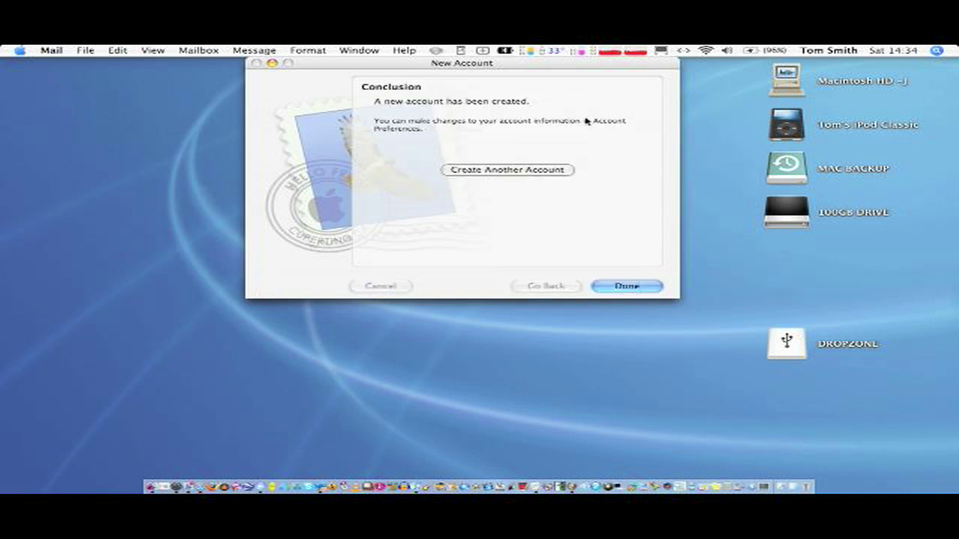
{"action": "key", "text": "Return"}
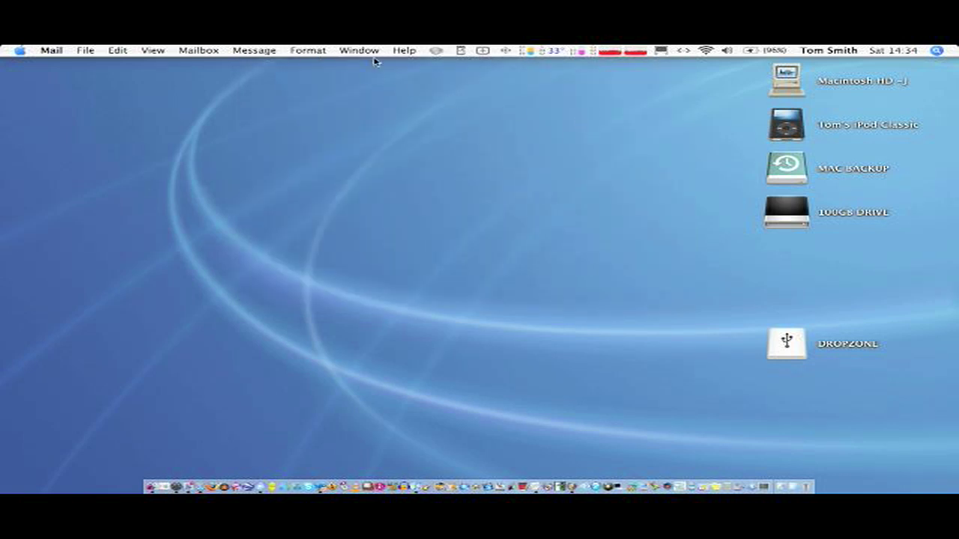
{"action": "left_click", "coordinate": [371, 52]}
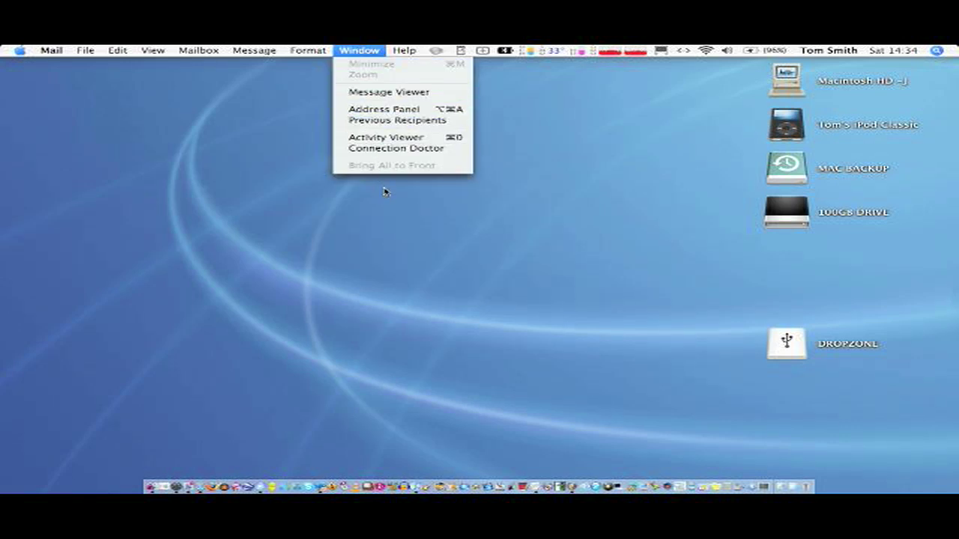
{"action": "left_click", "coordinate": [379, 93]}
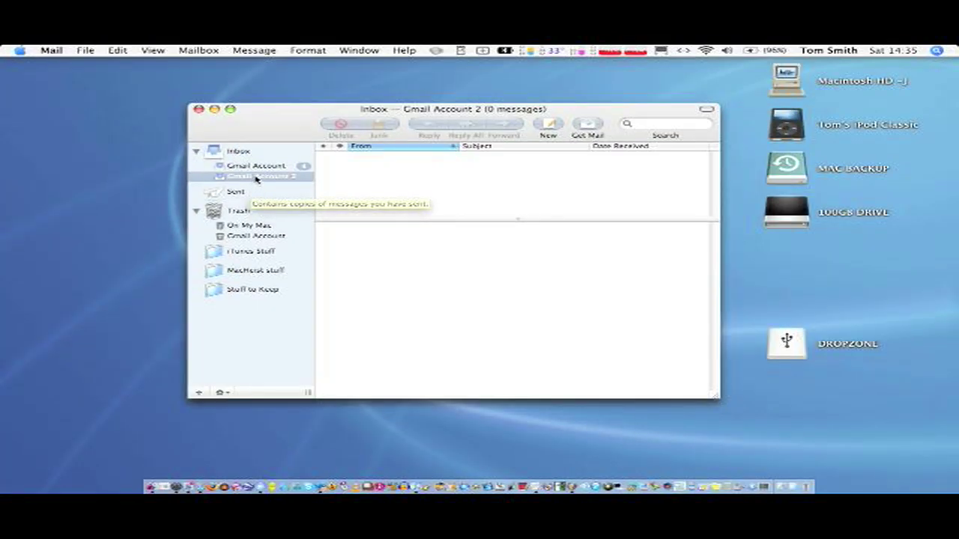
{"action": "left_click", "coordinate": [67, 50]}
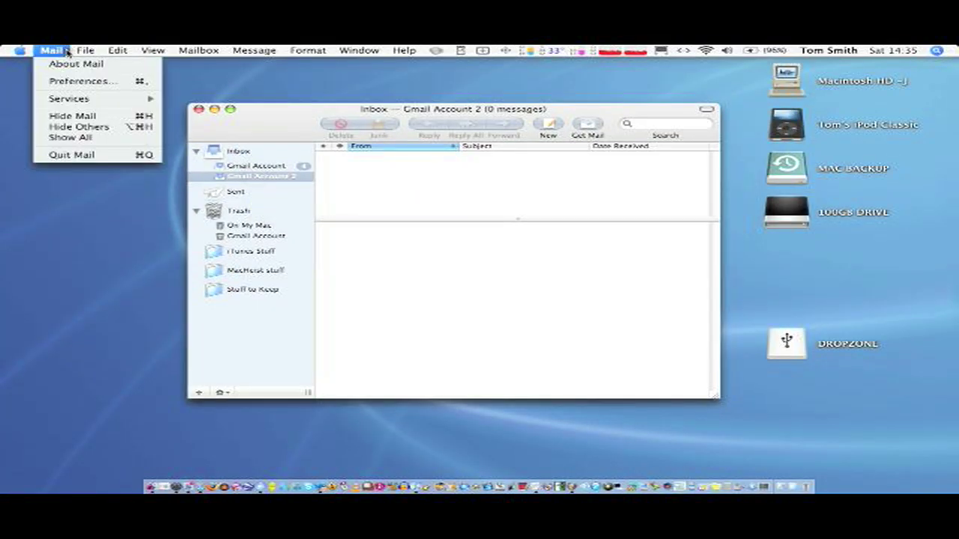
{"action": "left_click", "coordinate": [101, 81]}
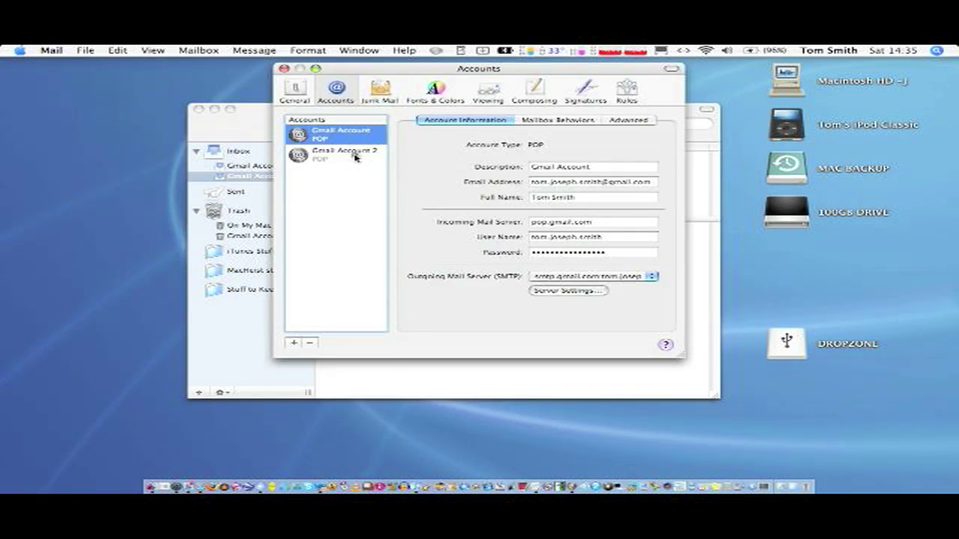
Give Gmail Account 2 the Gmail-address smtp.gmail.com server (port 587, SSL) and save.
{"action": "left_click", "coordinate": [356, 157]}
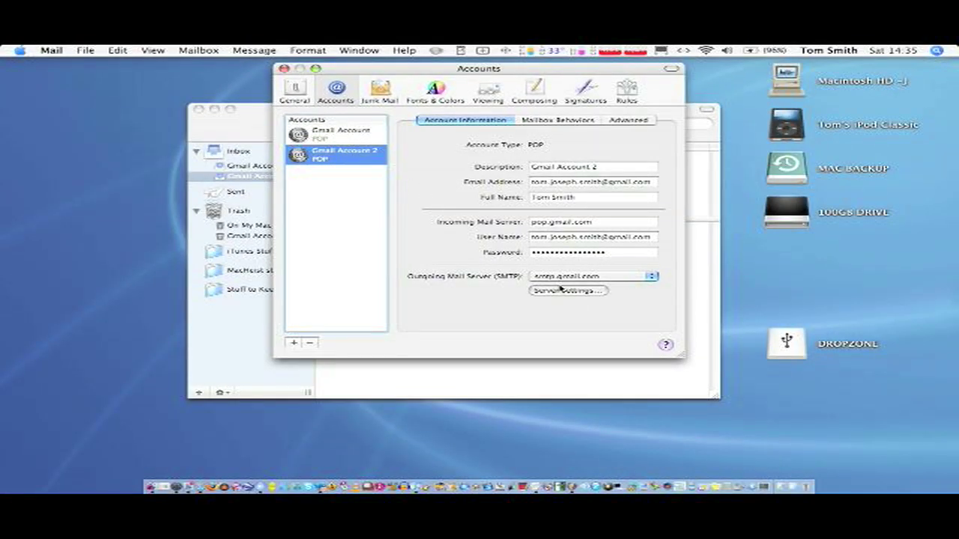
{"action": "left_click", "coordinate": [630, 278]}
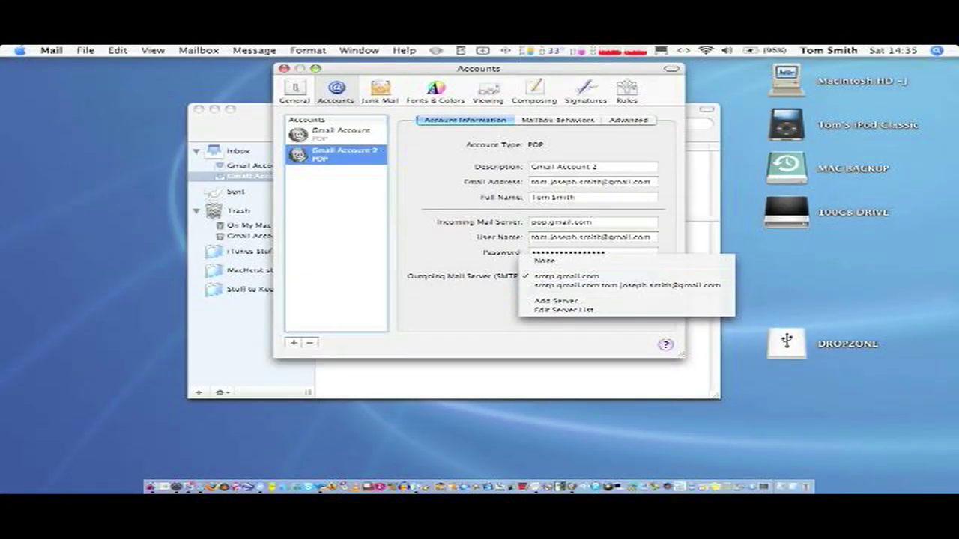
{"action": "left_click", "coordinate": [659, 286]}
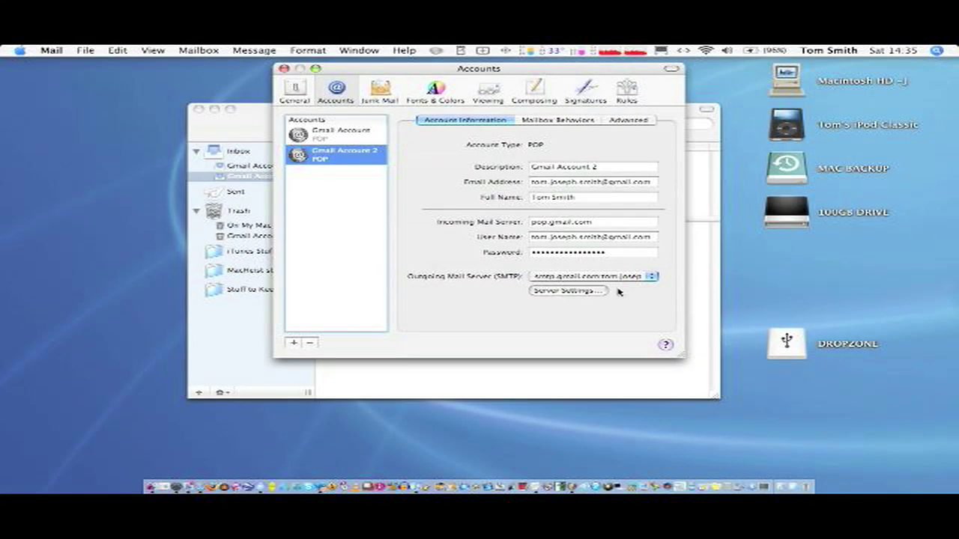
{"action": "left_click", "coordinate": [553, 290]}
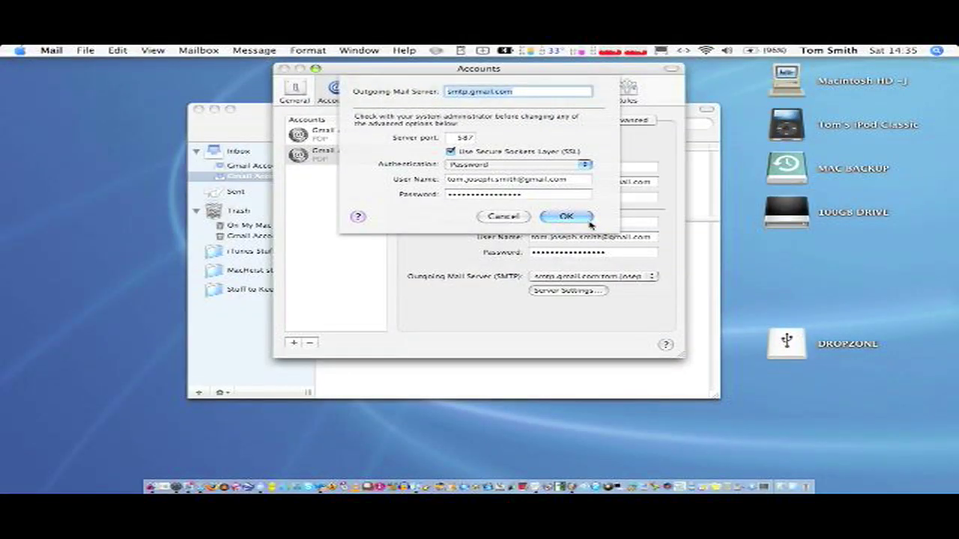
{"action": "left_click", "coordinate": [570, 215]}
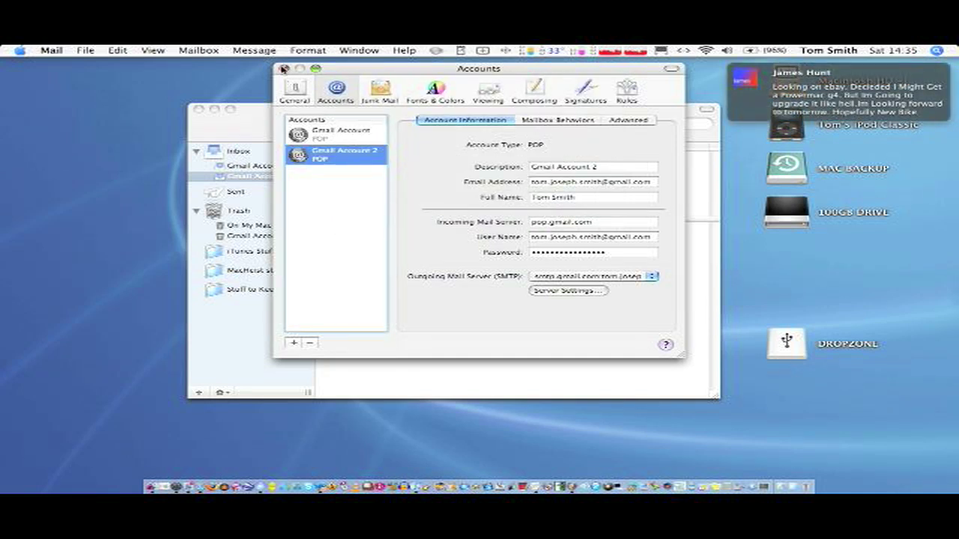
{"action": "left_click", "coordinate": [283, 68]}
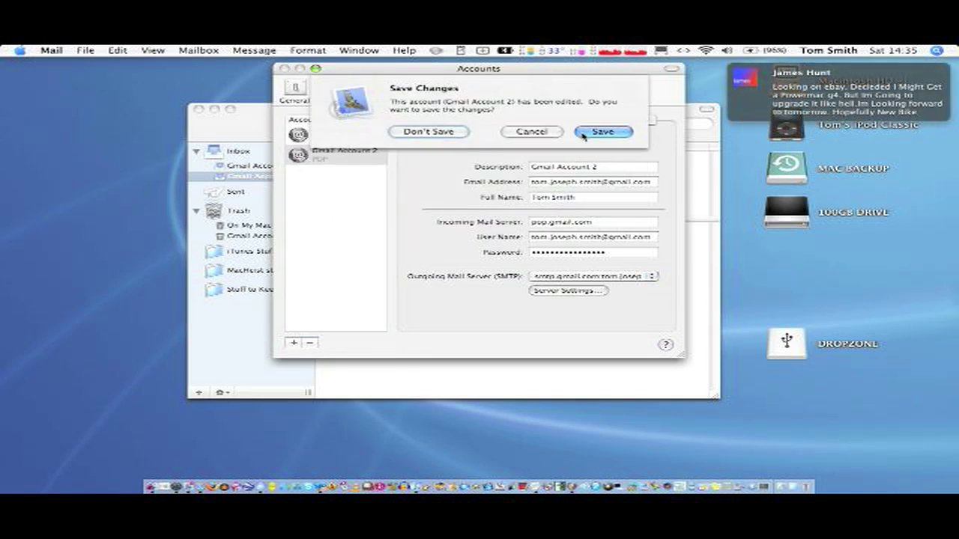
{"action": "left_click", "coordinate": [584, 133]}
{"action": "left_click_drag", "start_coordinate": [288, 120], "coordinate": [215, 80]}
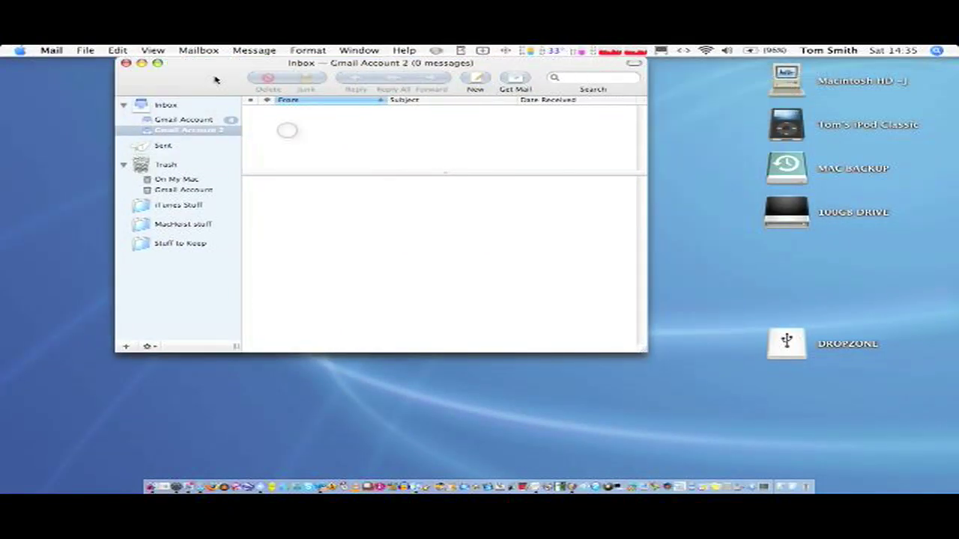
Hide the Mail window and open a new Safari window.
{"action": "left_click_drag", "start_coordinate": [132, 65], "coordinate": [82, 64]}
{"action": "left_click", "coordinate": [76, 63]}
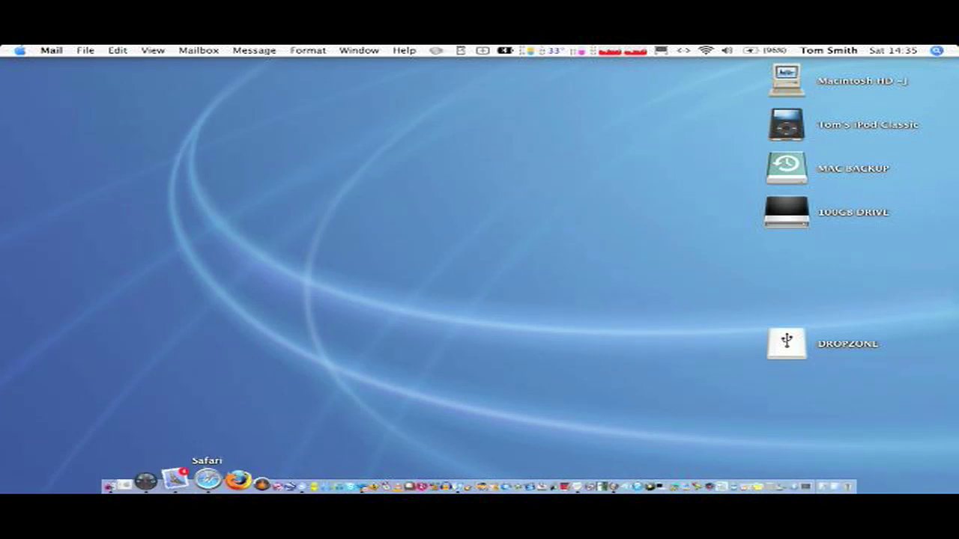
{"action": "left_click", "coordinate": [208, 479]}
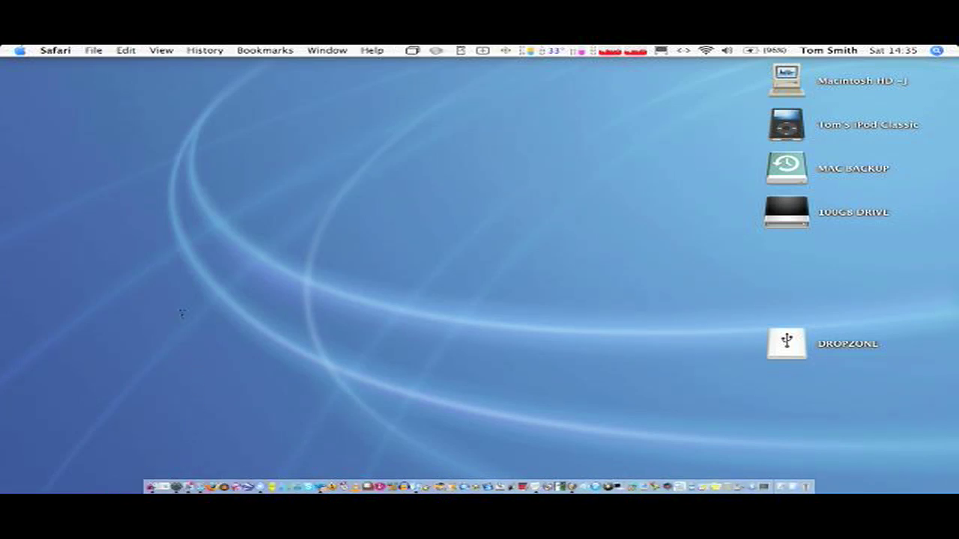
{"action": "left_click", "coordinate": [93, 50]}
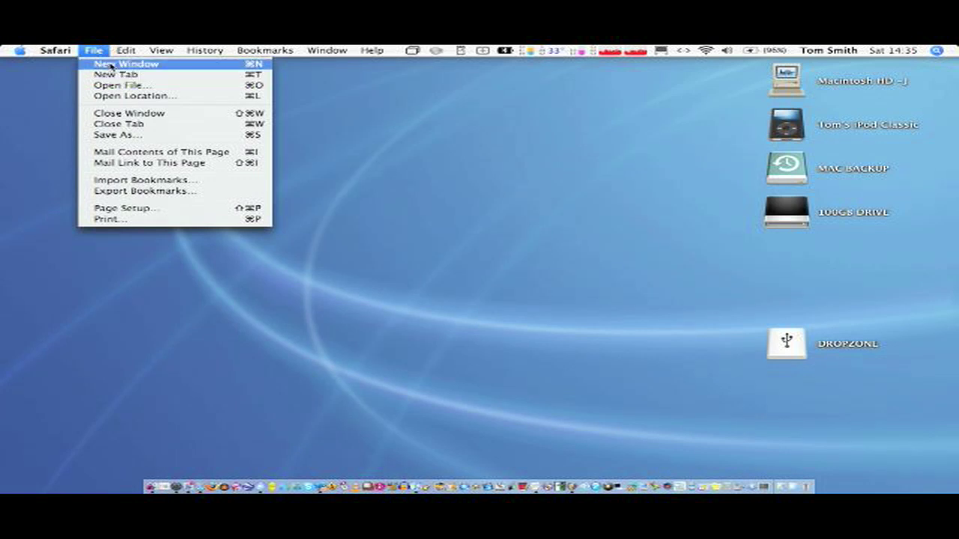
{"action": "left_click", "coordinate": [110, 66]}
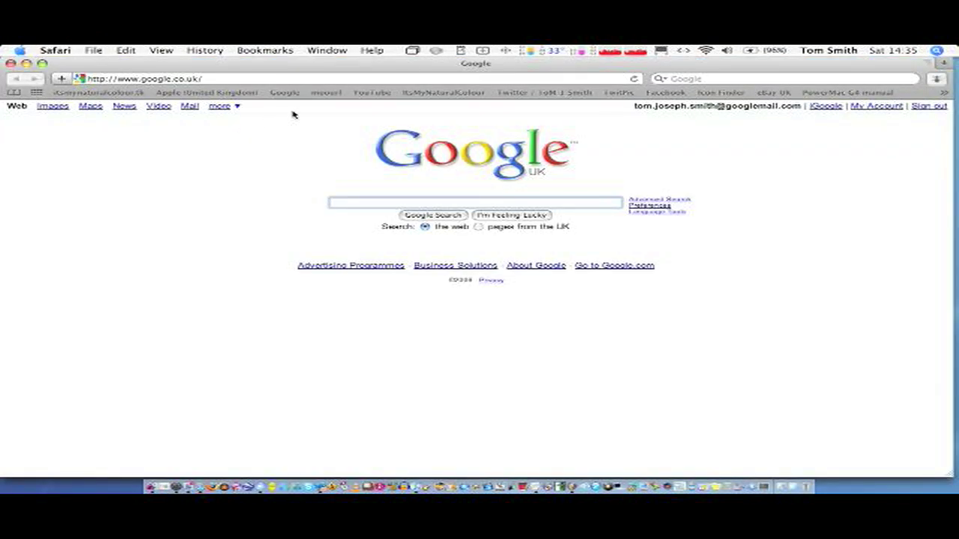
Go to gmail.com in the new Safari window.
{"action": "left_click", "coordinate": [153, 78]}
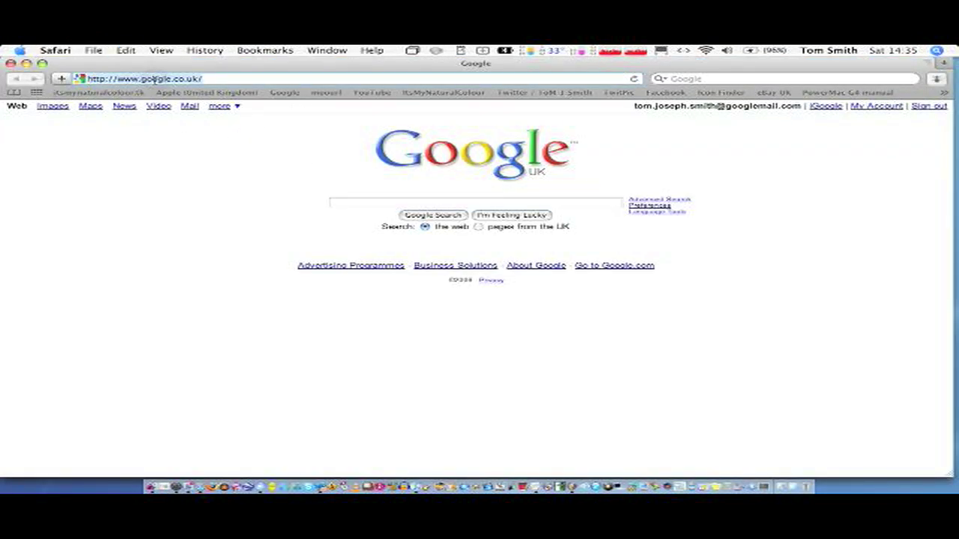
{"action": "type", "text": "gmail"}
{"action": "type", "text": ".com"}
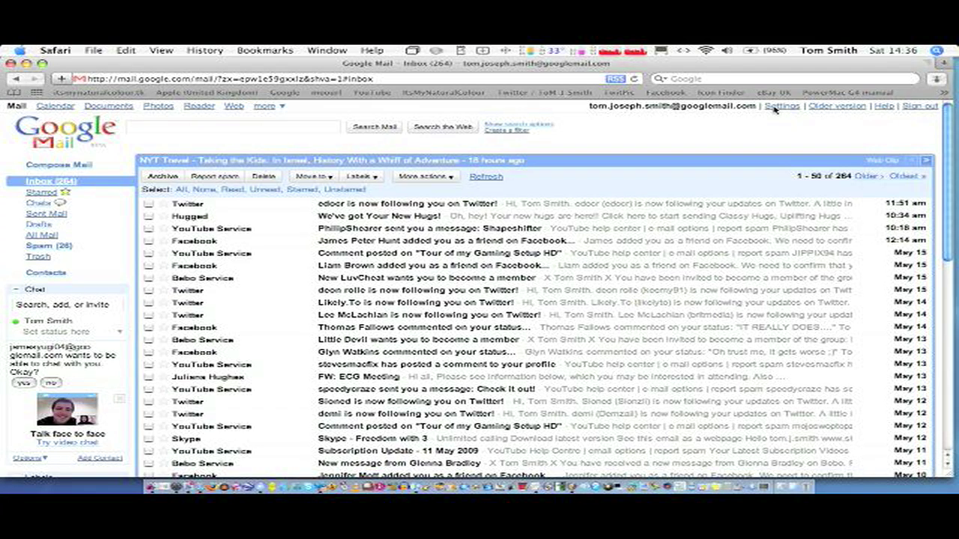
In Gmail's Forwarding and POP/IMAP settings, enable POP for all mail and return to the inbox.
{"action": "left_click", "coordinate": [776, 107]}
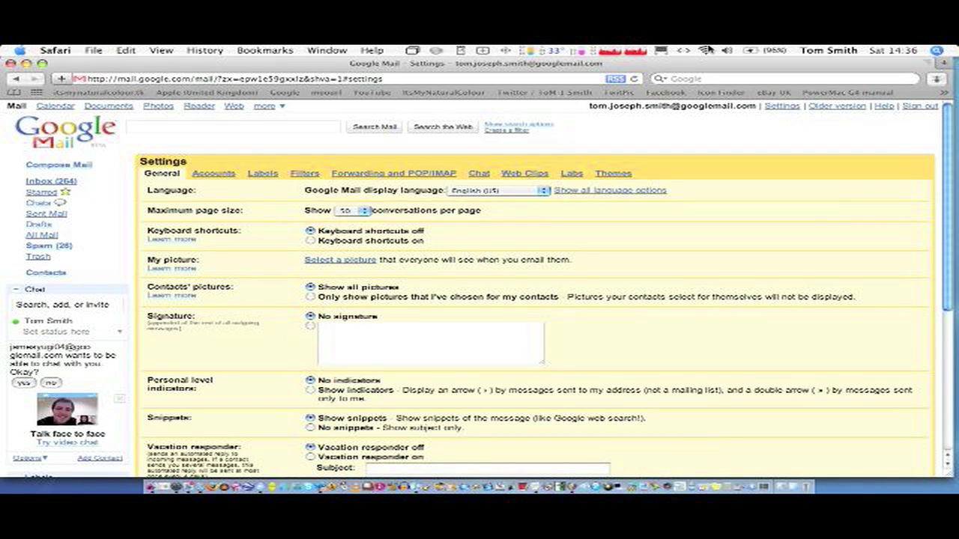
{"action": "left_click", "coordinate": [707, 50]}
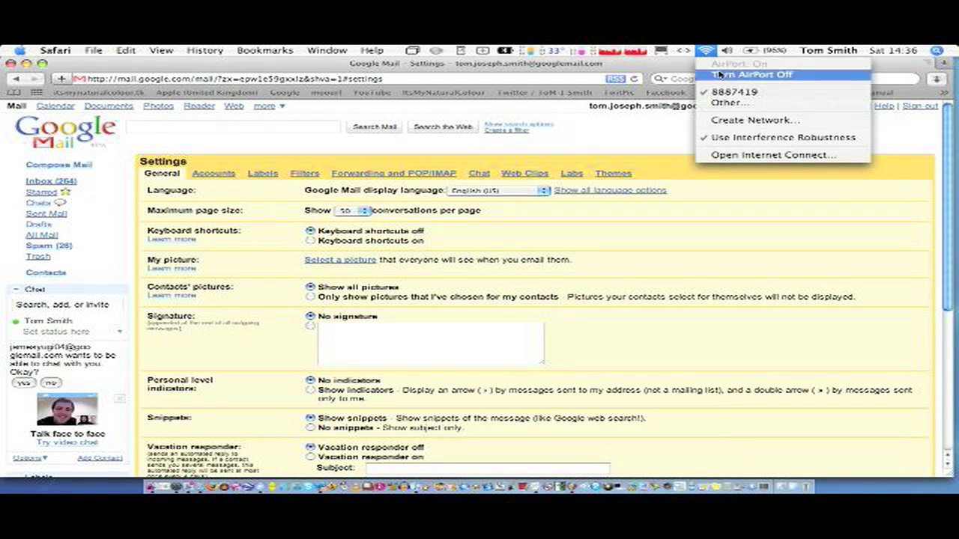
{"action": "left_click", "coordinate": [722, 75]}
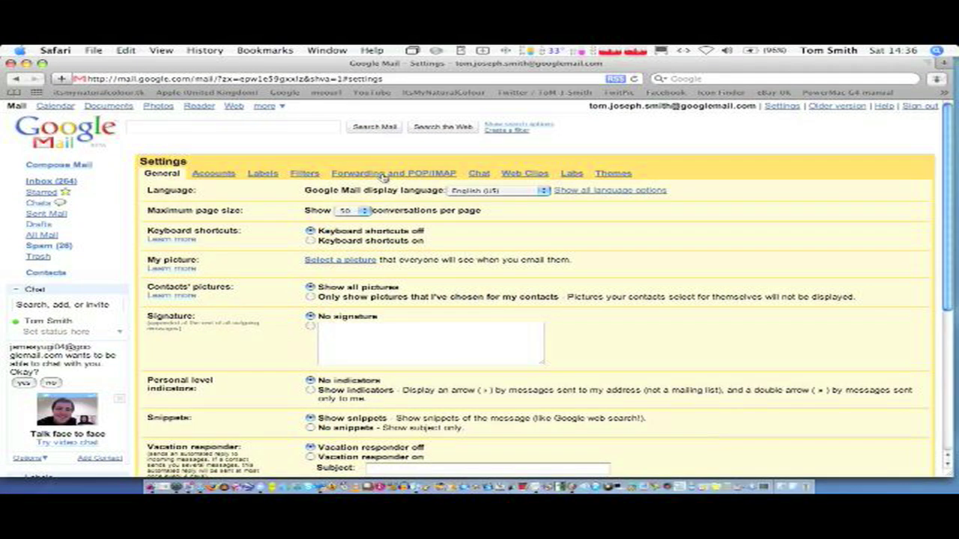
{"action": "left_click", "coordinate": [384, 176]}
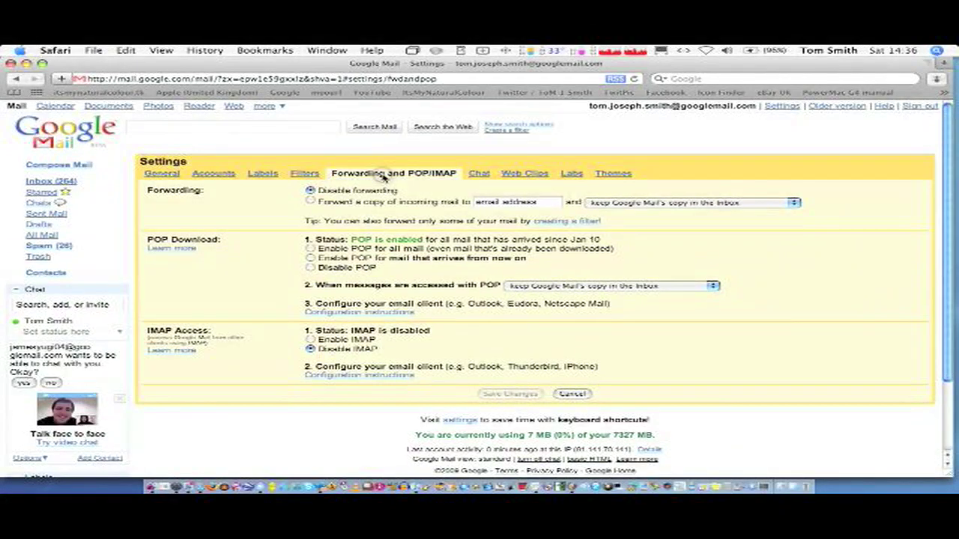
{"action": "left_click", "coordinate": [311, 248]}
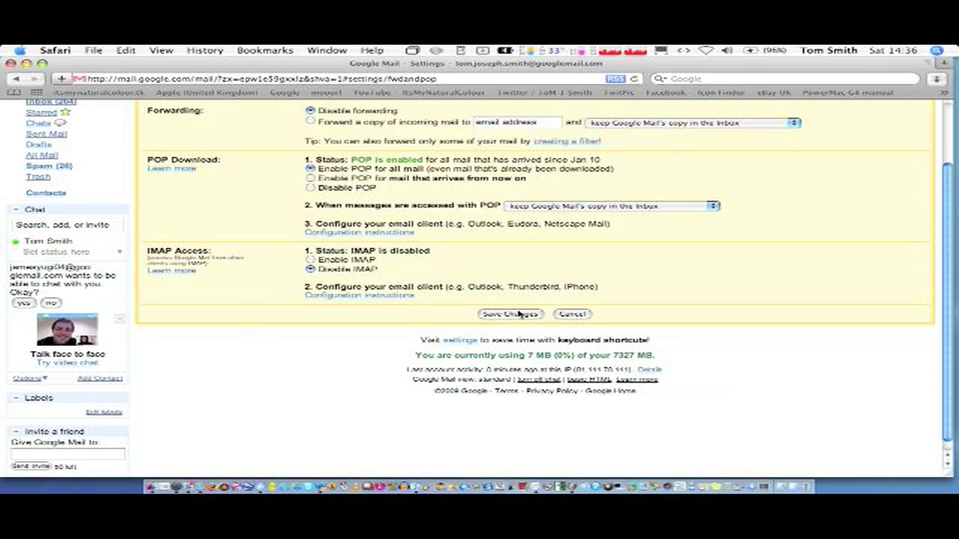
{"action": "left_click", "coordinate": [574, 313]}
Close the Gmail Safari window and the Mail inbox window.
{"action": "left_click", "coordinate": [11, 63]}
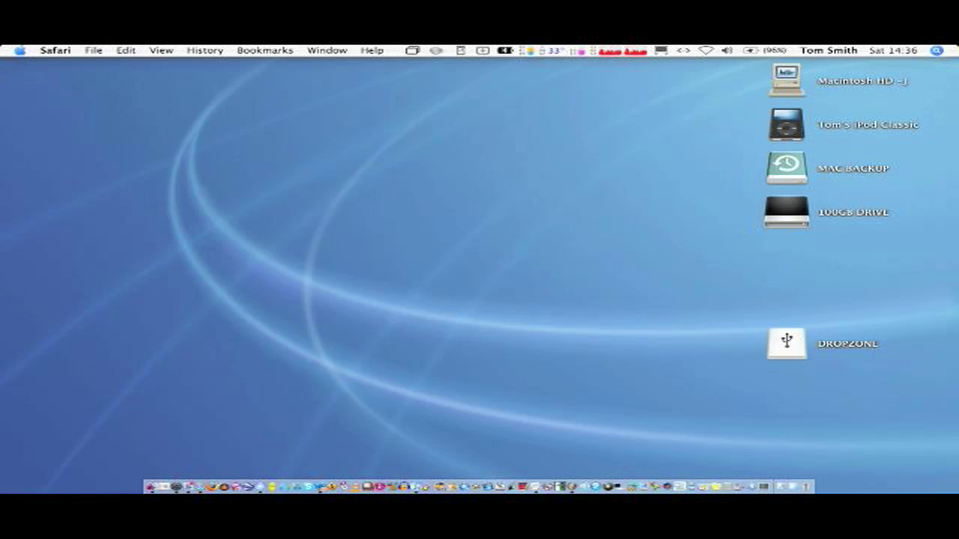
{"action": "key", "text": "super+Tab"}
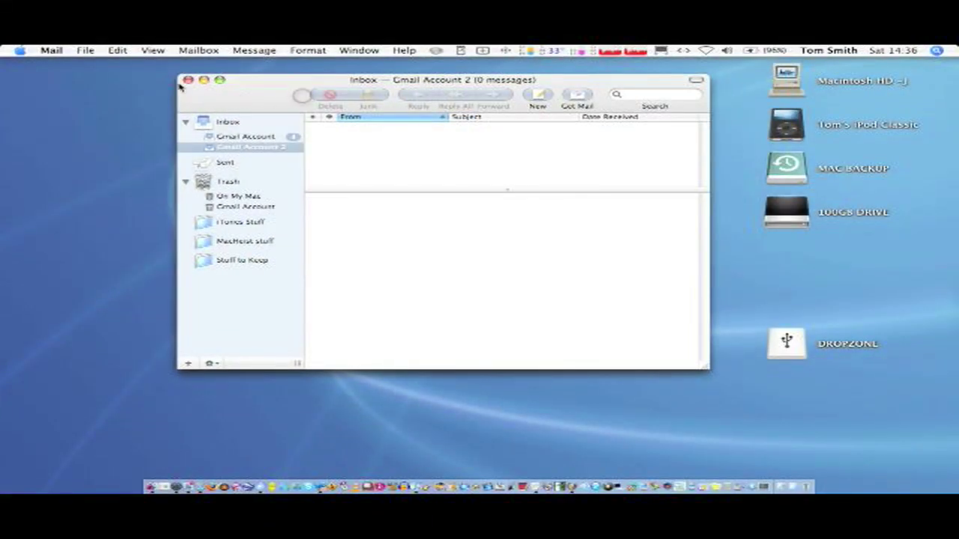
{"action": "left_click", "coordinate": [188, 80]}
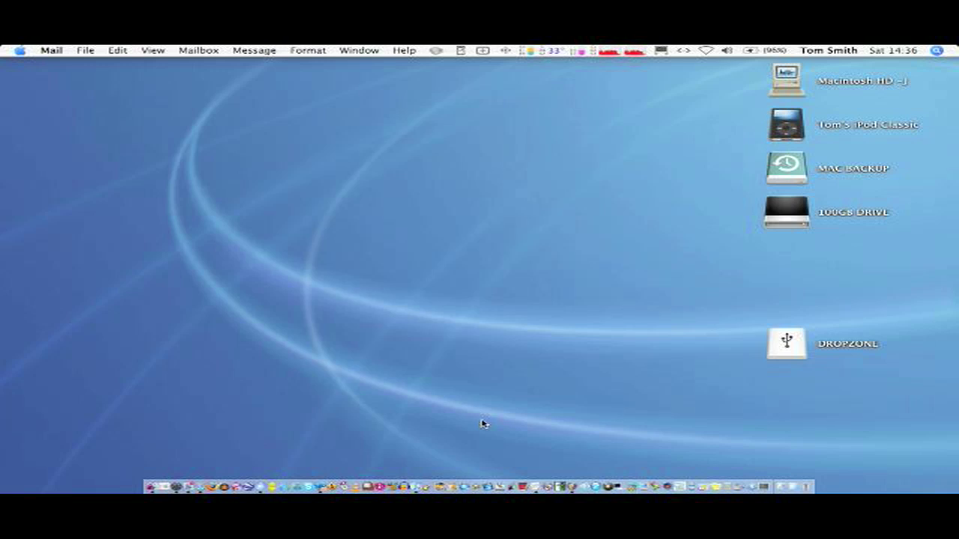
Switch through TextEdit to bring Screenium to the front.
{"action": "left_click", "coordinate": [531, 480]}
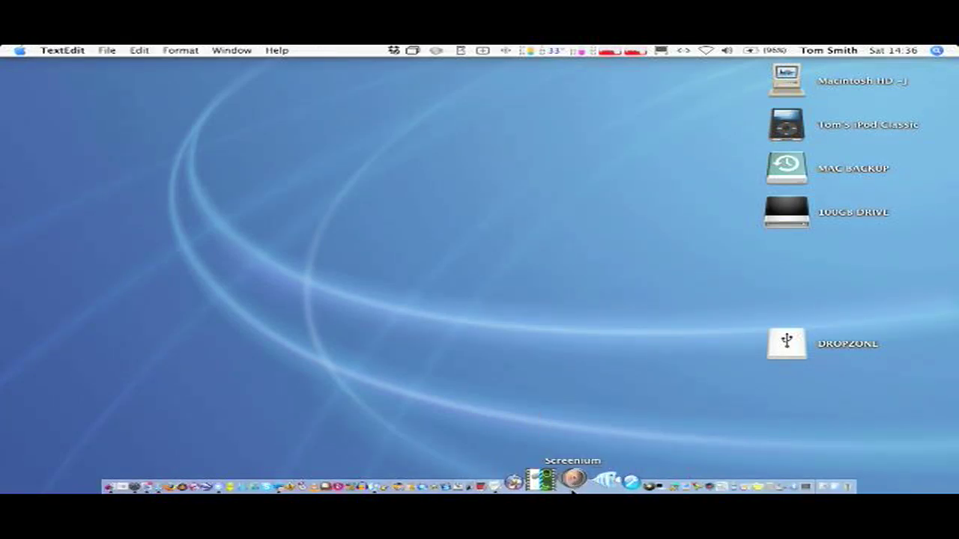
{"action": "key", "text": "super+Tab"}
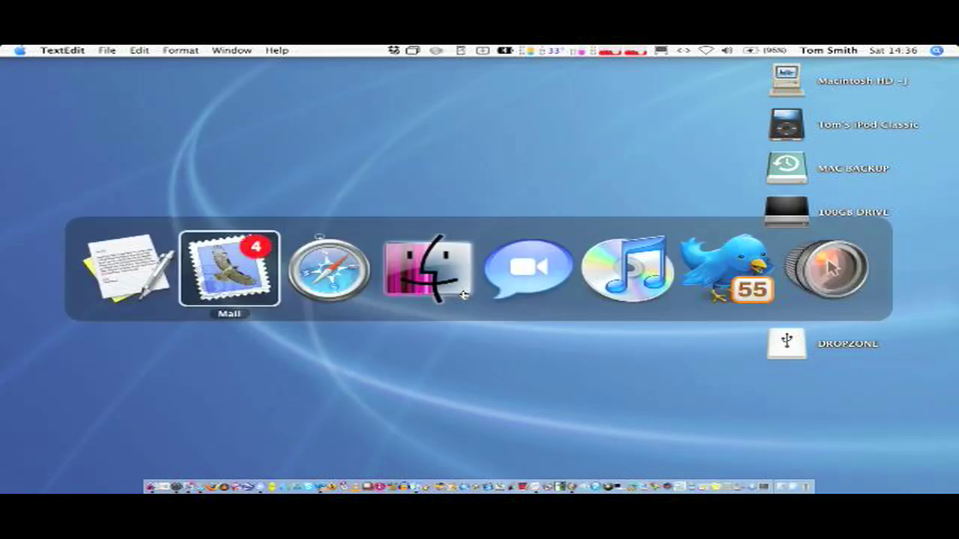
{"action": "key", "text": "super+Tab"}
{"action": "key", "text": "super+Tab"}
{"action": "key", "text": "super+Tab"}
{"action": "key", "text": "super+Tab"}
{"action": "key", "text": "super+Tab"}
{"action": "key", "text": "super+Tab"}
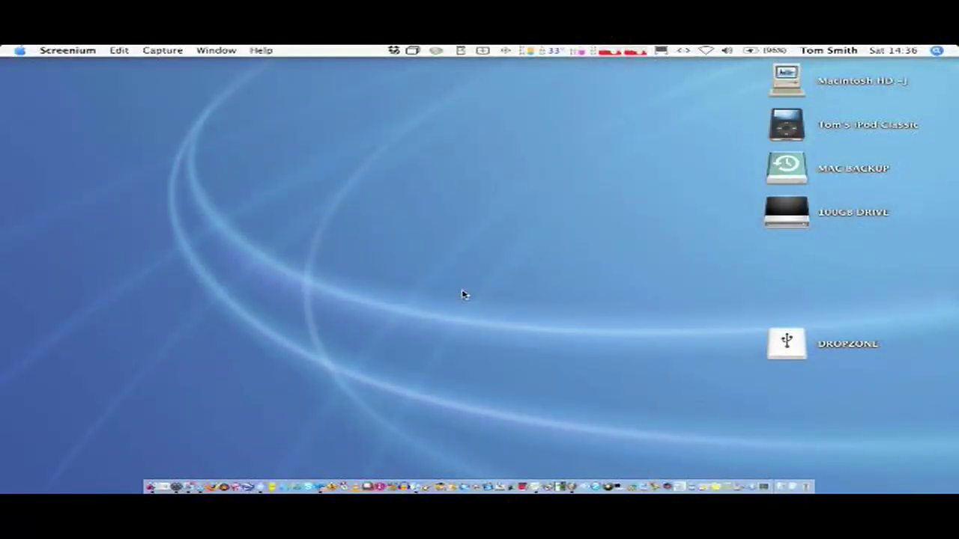